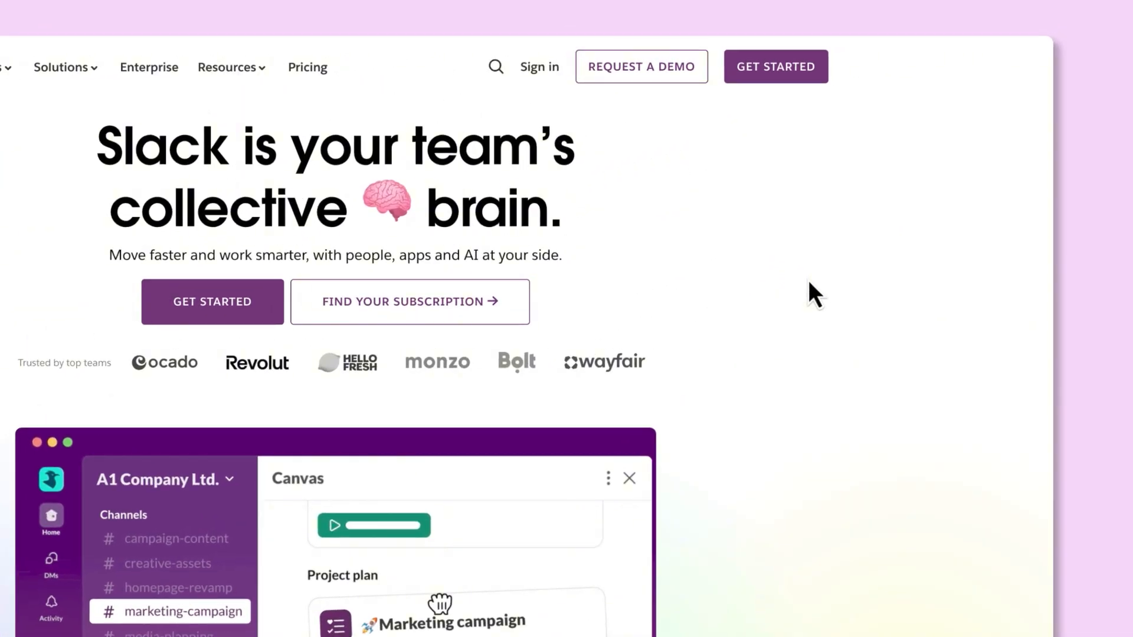
Start signing up for Slack from the homepage's Get Started button
click(817, 67)
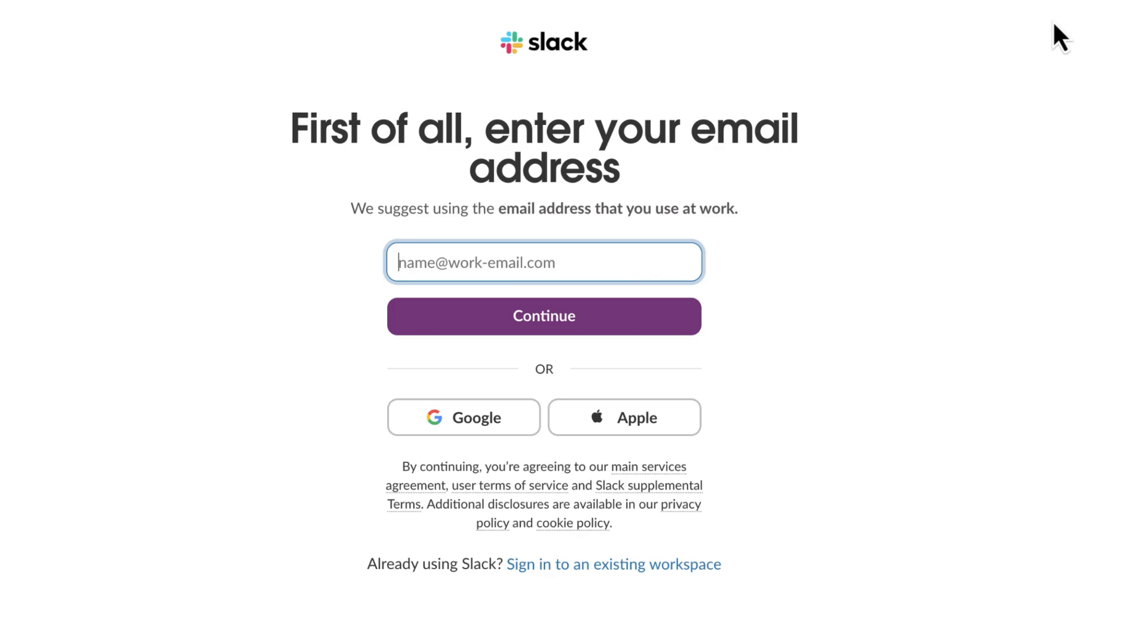
Sign up with Google and name the new workspace 'Education'
click(534, 437)
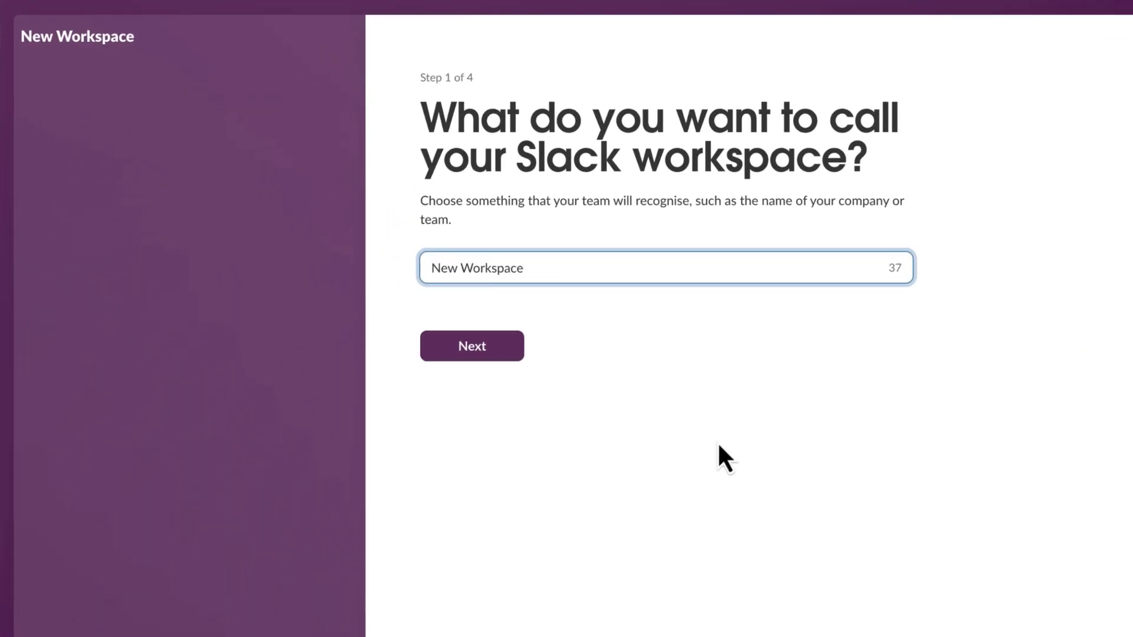
key(BackSpace)
key(BackSpace)
key(BackSpace)
key(BackSpace)
key(BackSpace)
key(BackSpace)
key(BackSpace)
key(BackSpace)
key(BackSpace)
key(BackSpace)
key(BackSpace)
key(BackSpace)
key(BackSpace)
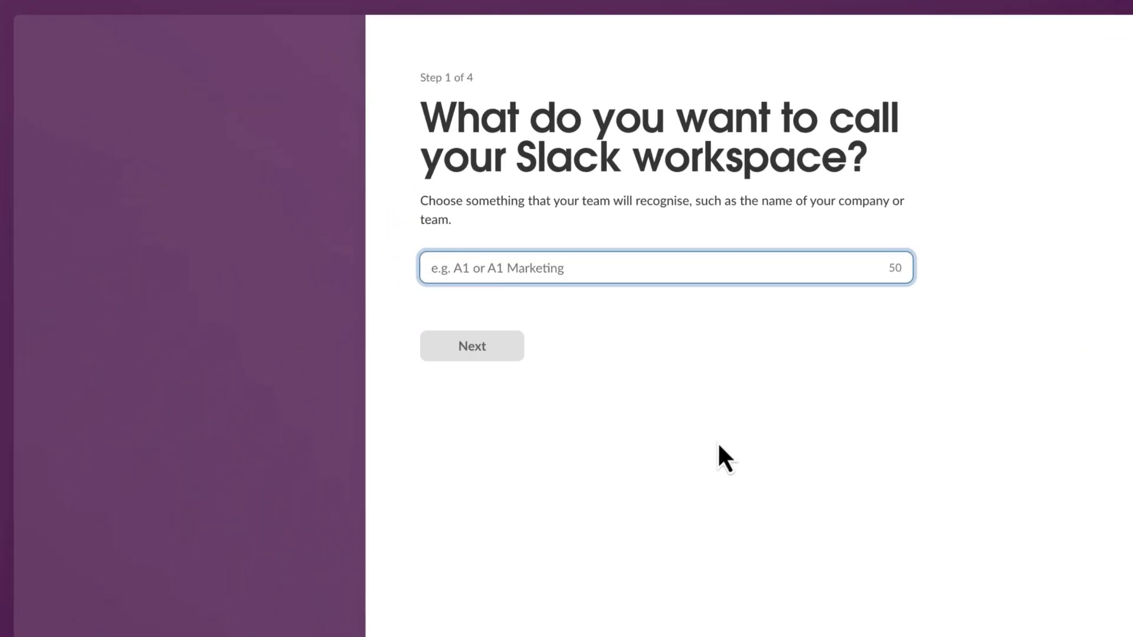
text(Education)
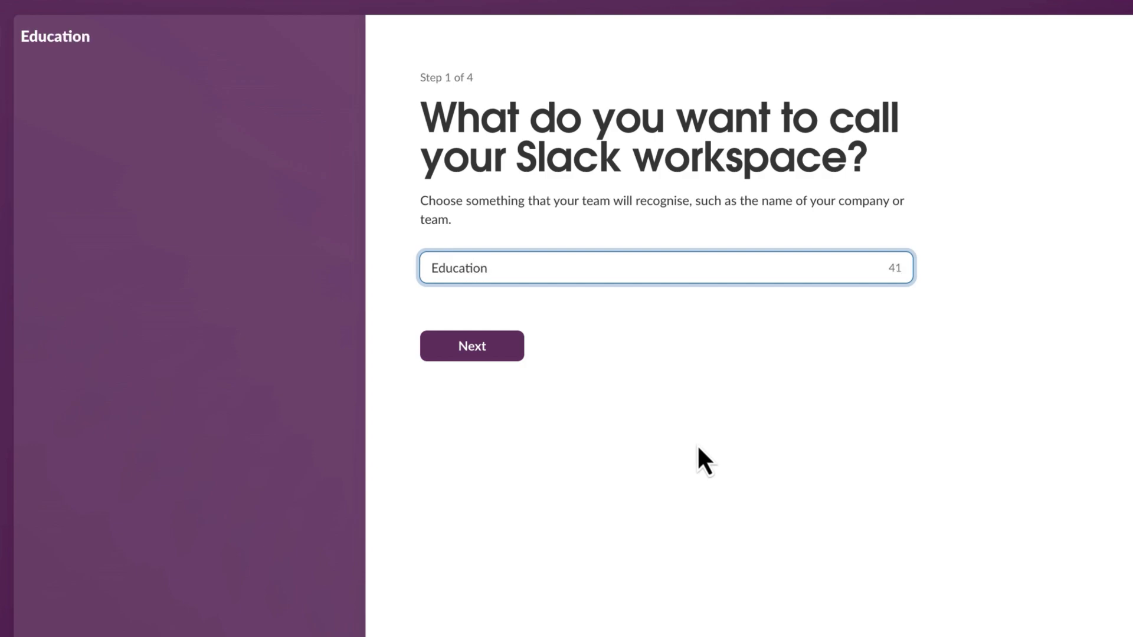
click(517, 356)
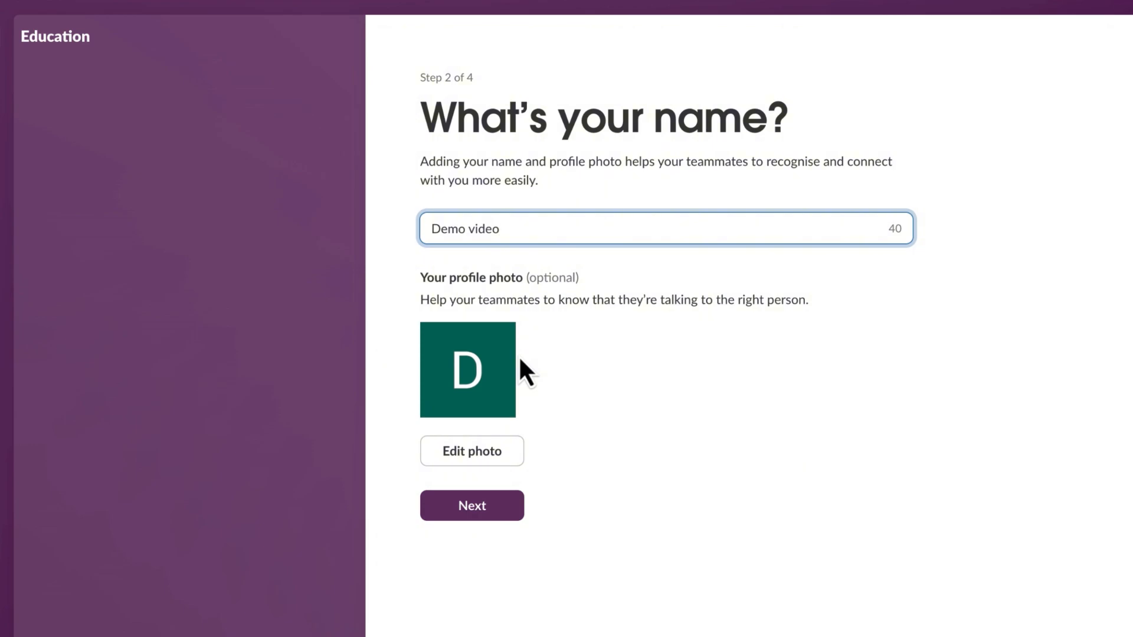
Keep the prefilled display name and invite a teammate by their e-mail address
click(511, 516)
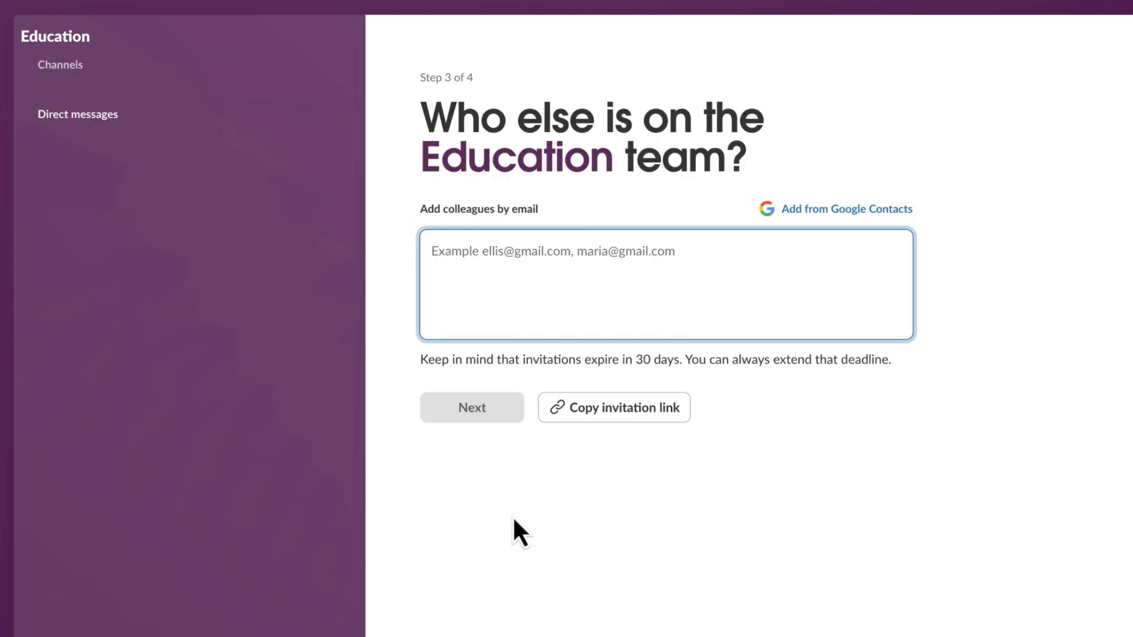
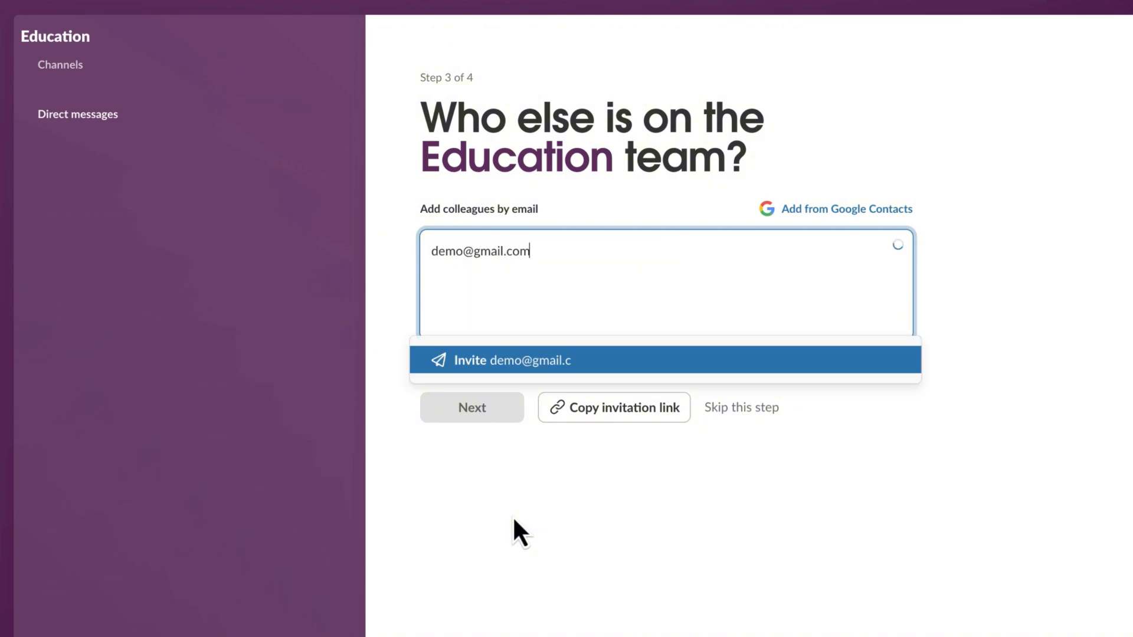
click(627, 361)
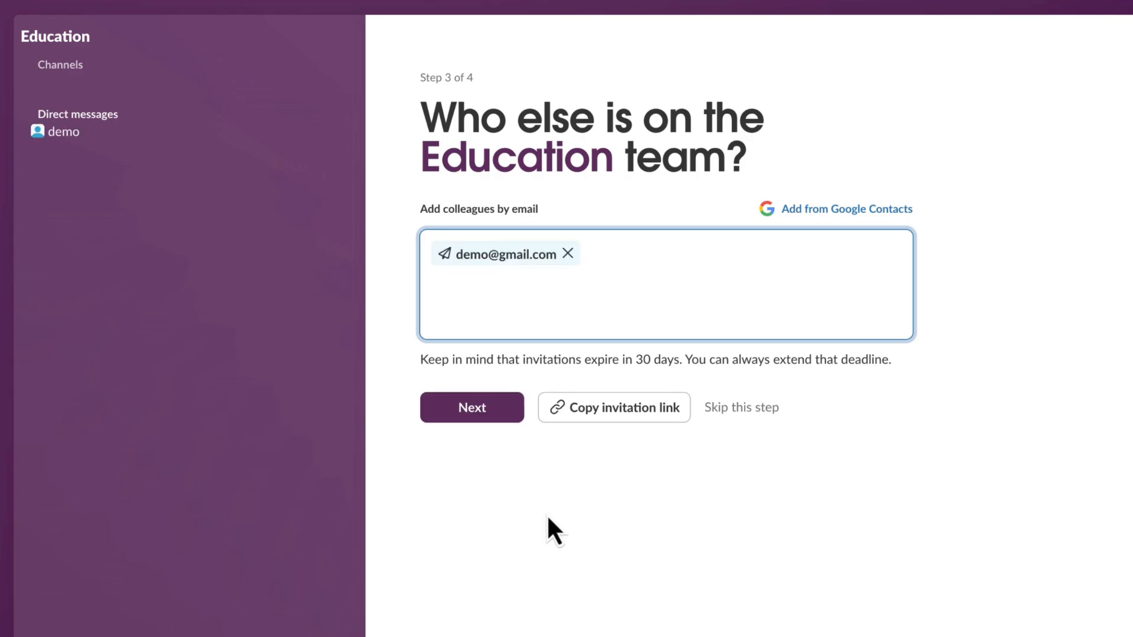
click(509, 420)
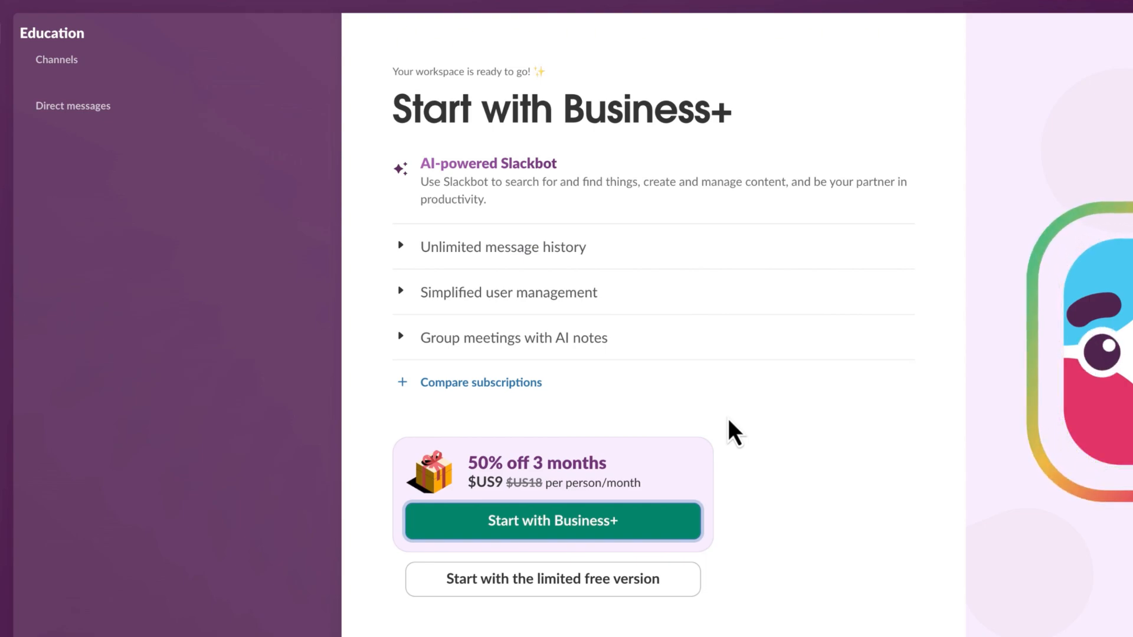
Choose the limited free version of Slack to finish workspace setup
click(677, 584)
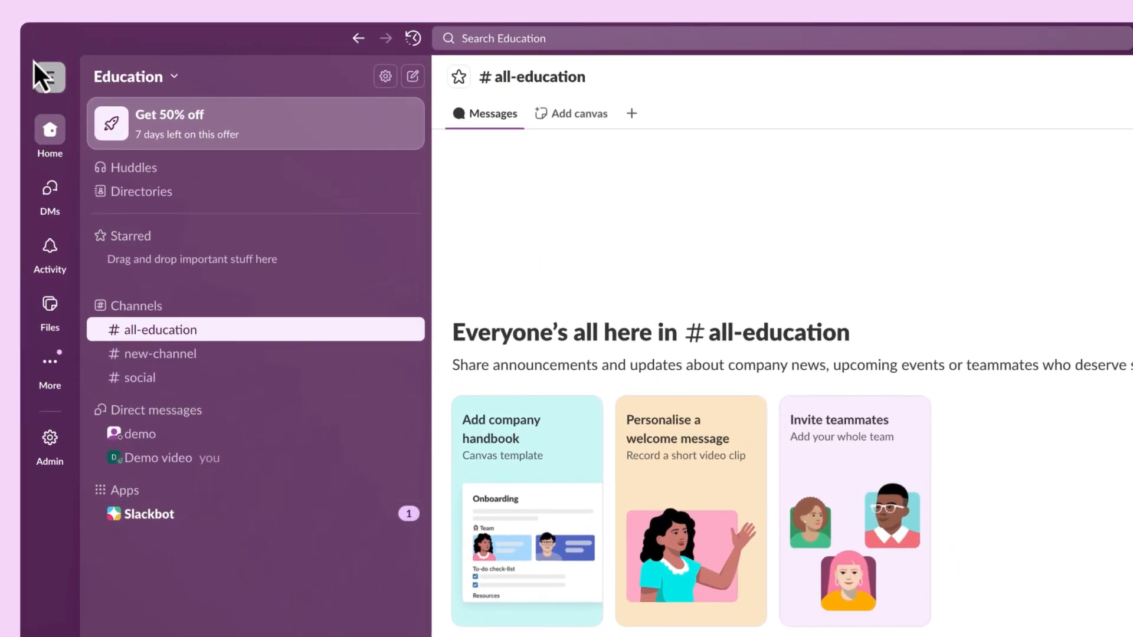
click(51, 87)
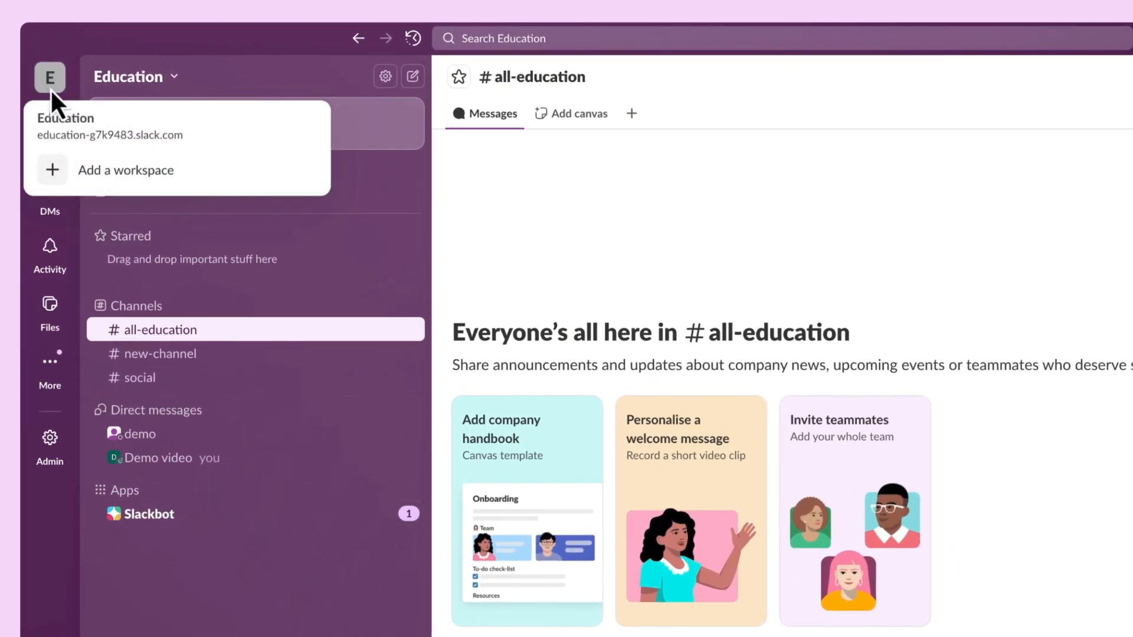
click(223, 187)
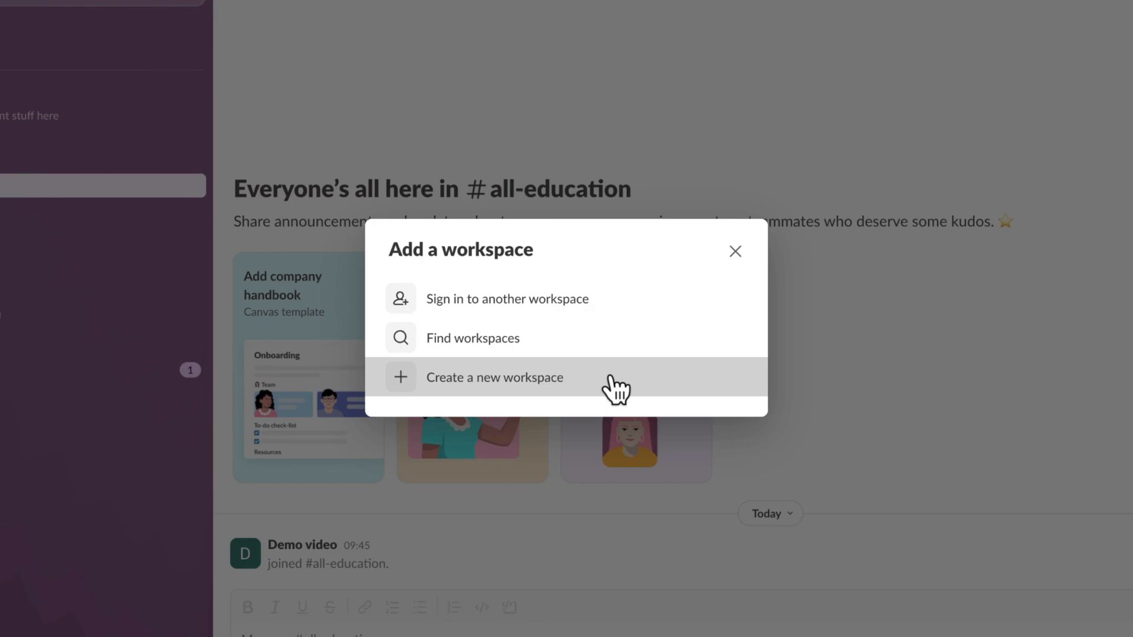
click(735, 251)
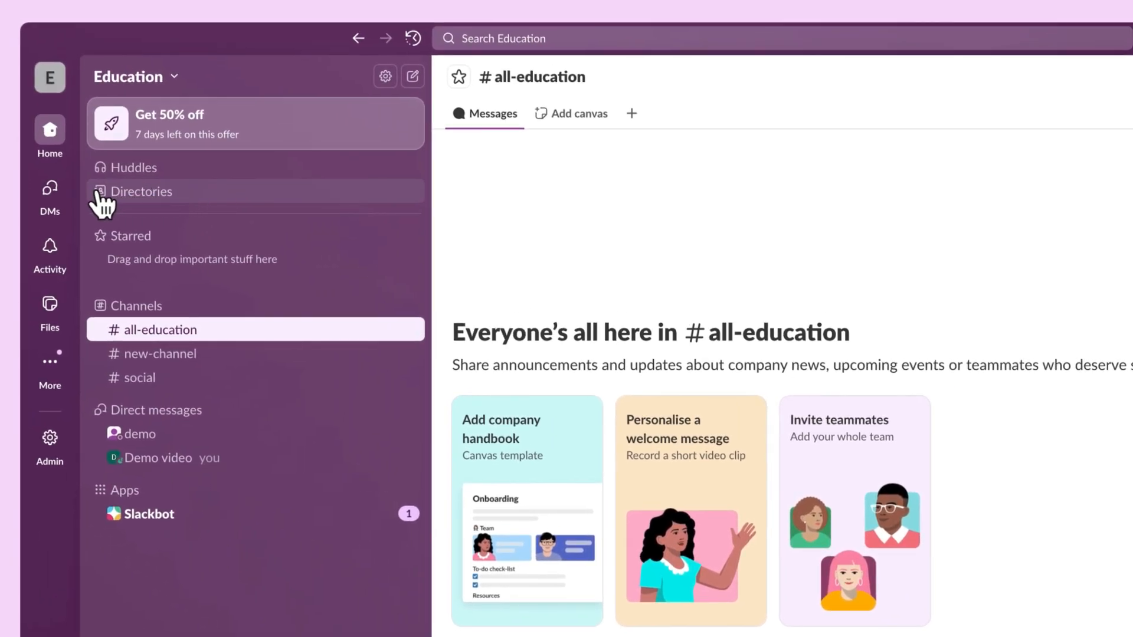
mouse_move(50, 190)
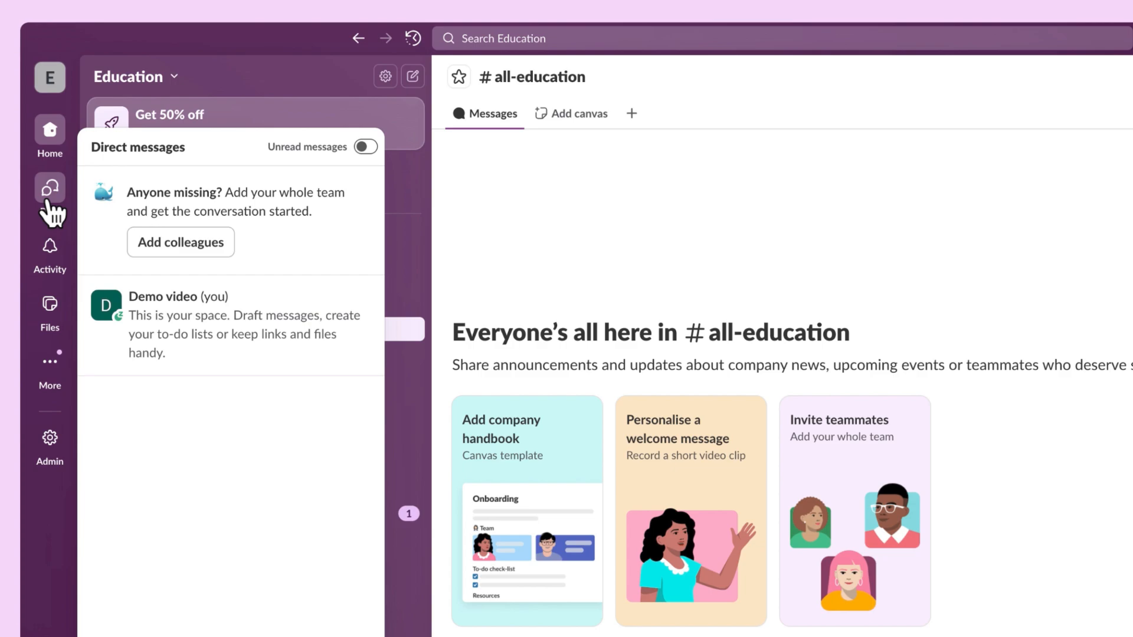
mouse_move(50, 246)
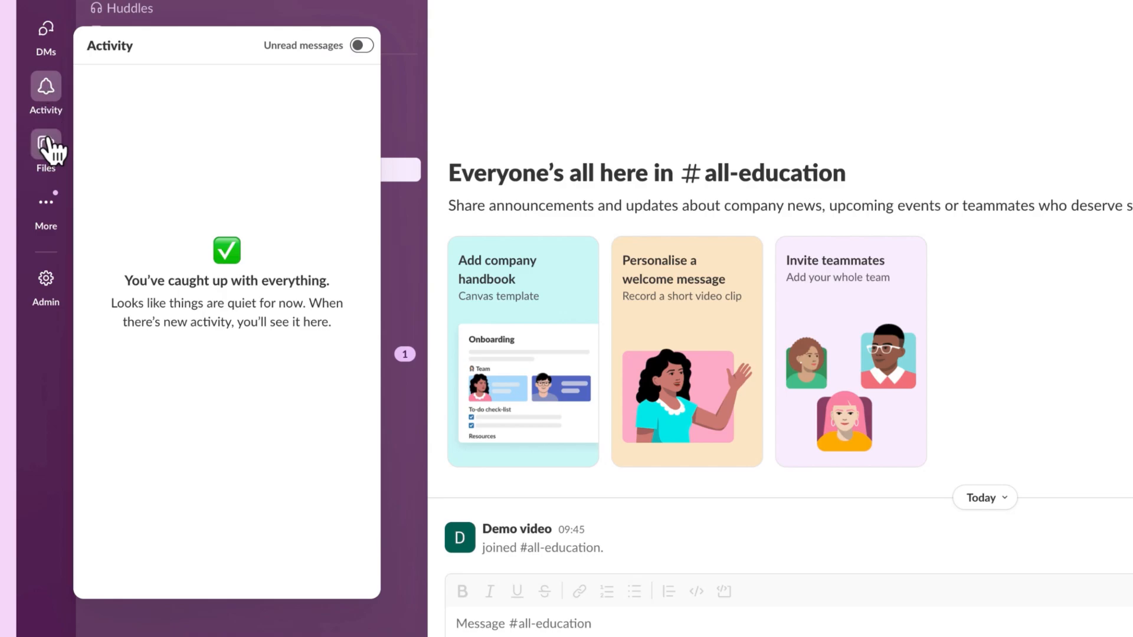
mouse_move(51, 147)
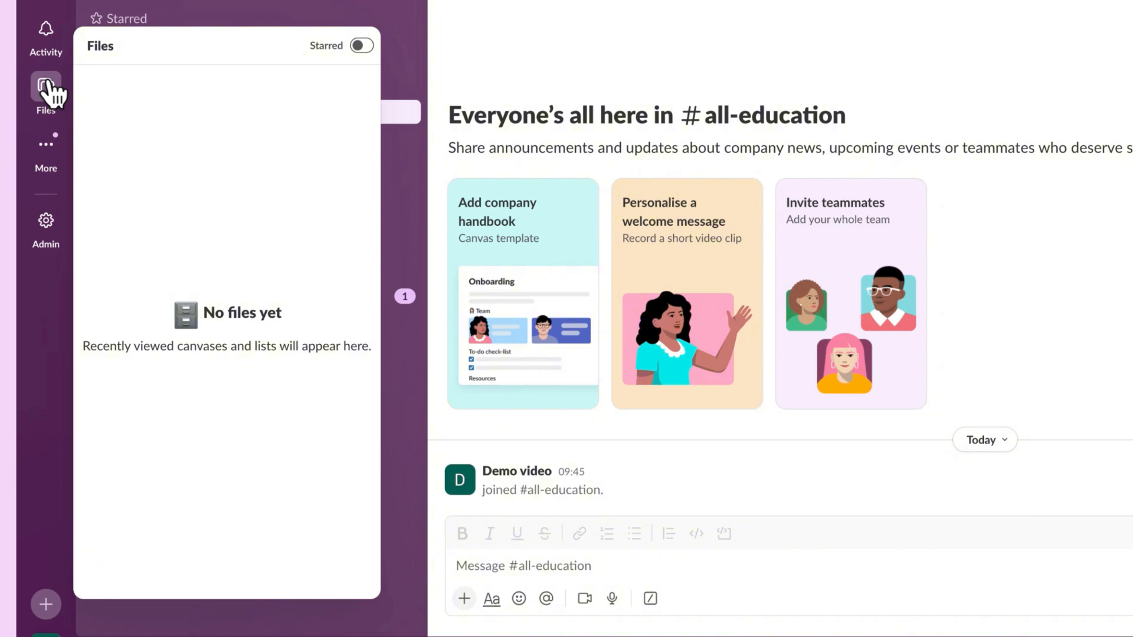
mouse_move(52, 157)
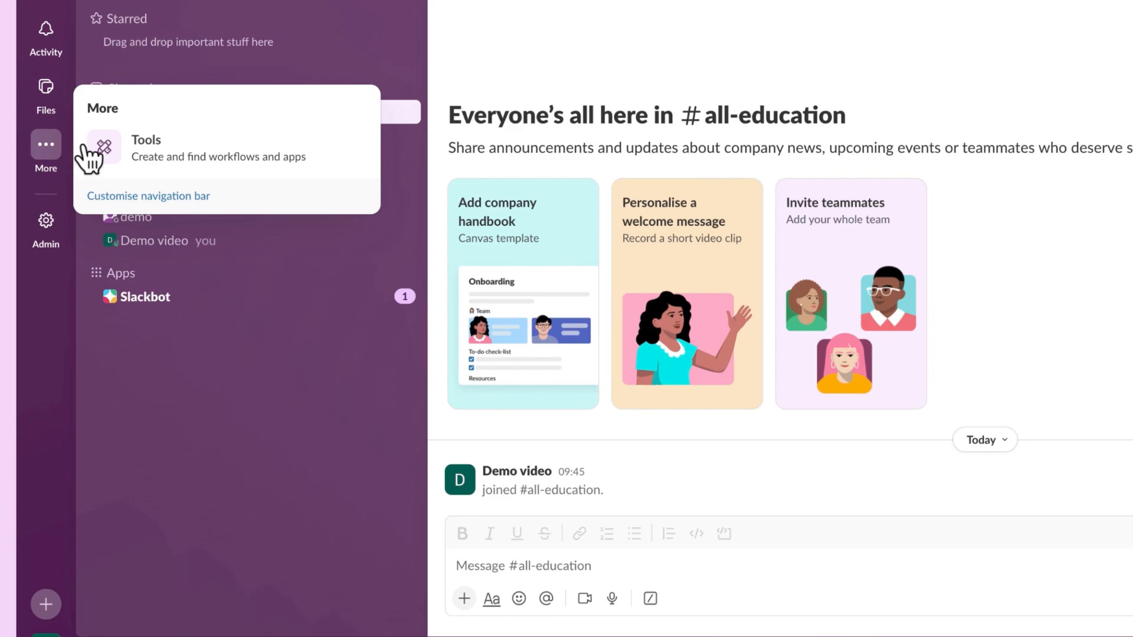
click(154, 147)
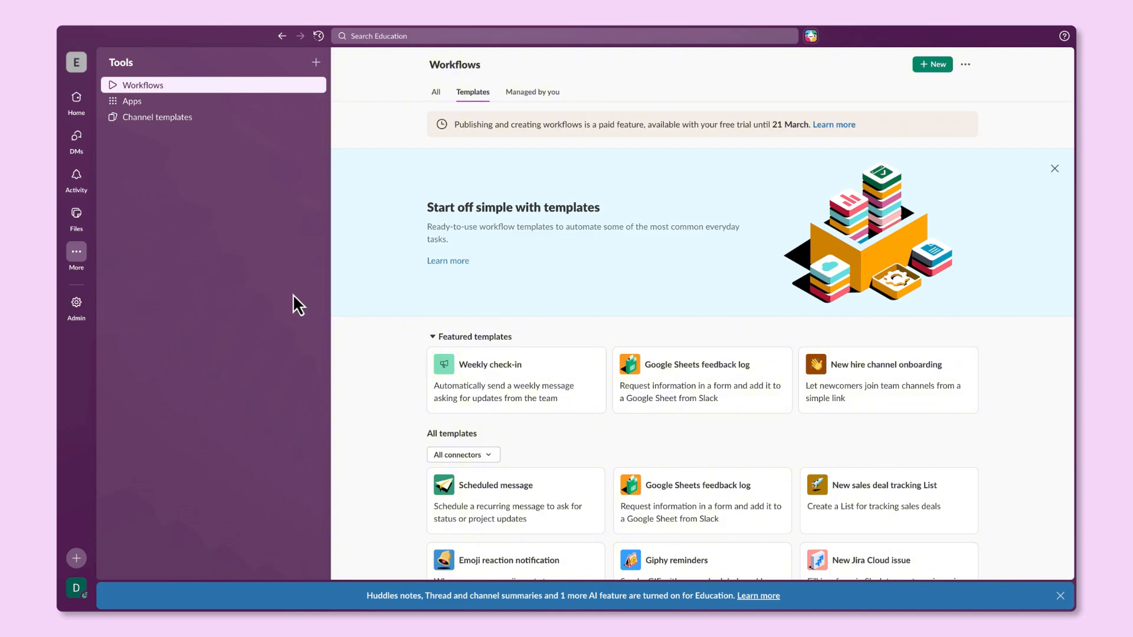
scroll(416, 430, down, 7)
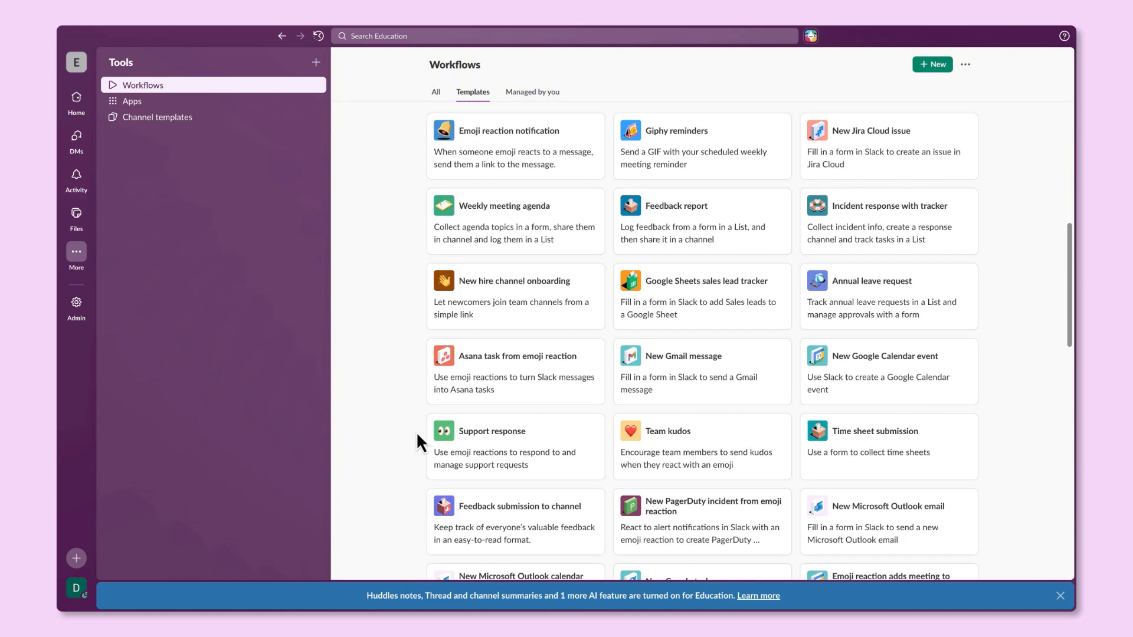
scroll(416, 430, up, 7)
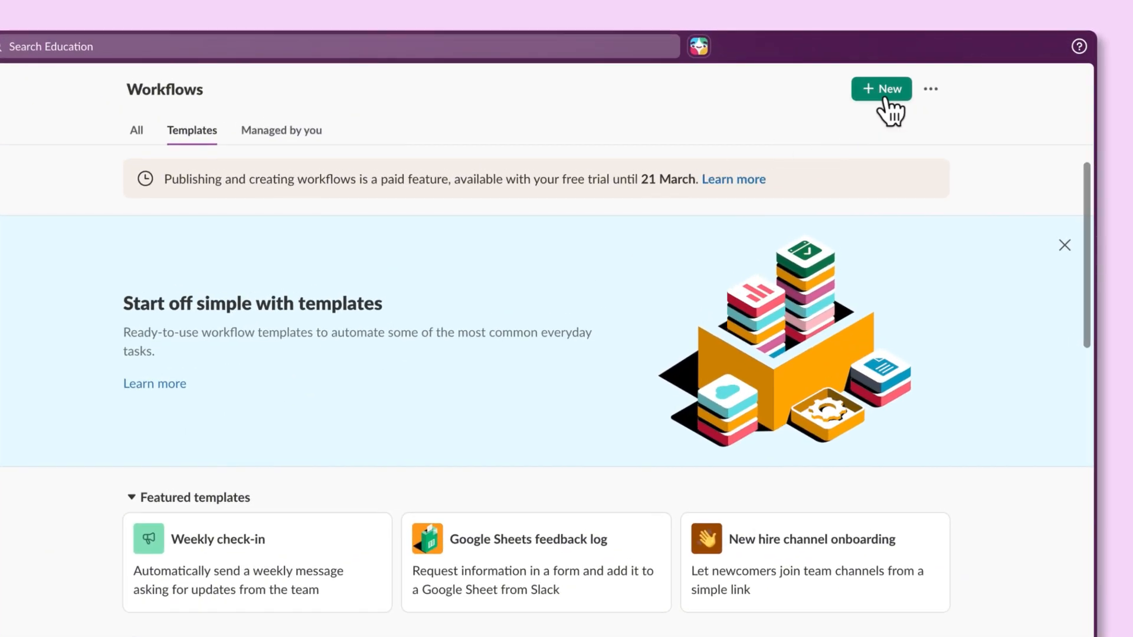
click(885, 97)
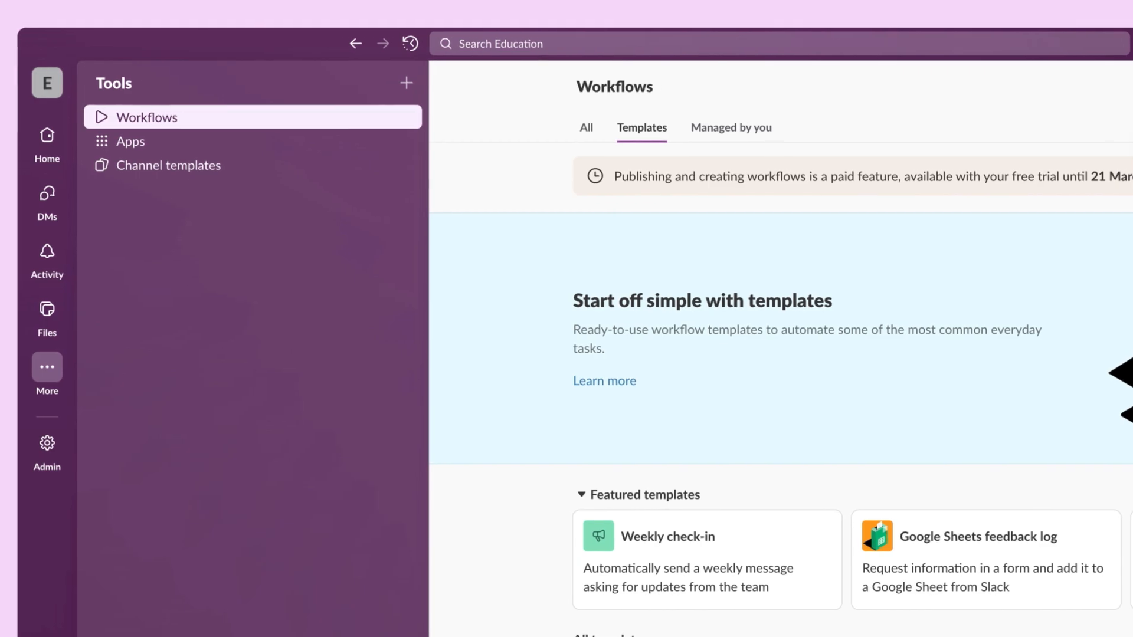
Browse the workspace's Apps list and admin tools, then bring up the Create menu
click(236, 149)
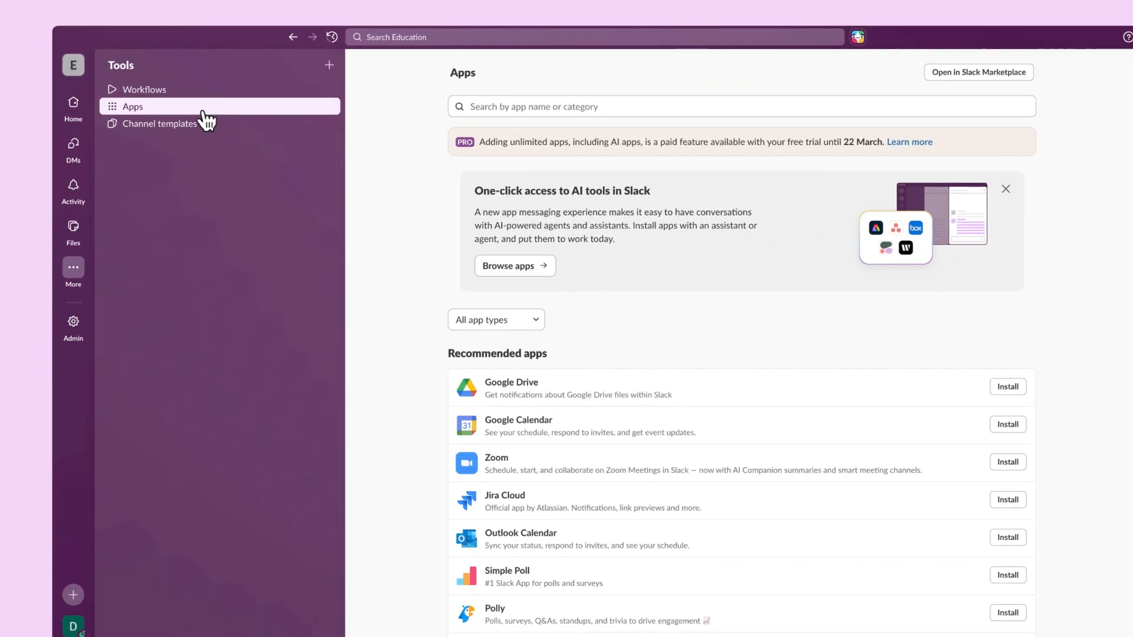
scroll(378, 328, down, 6)
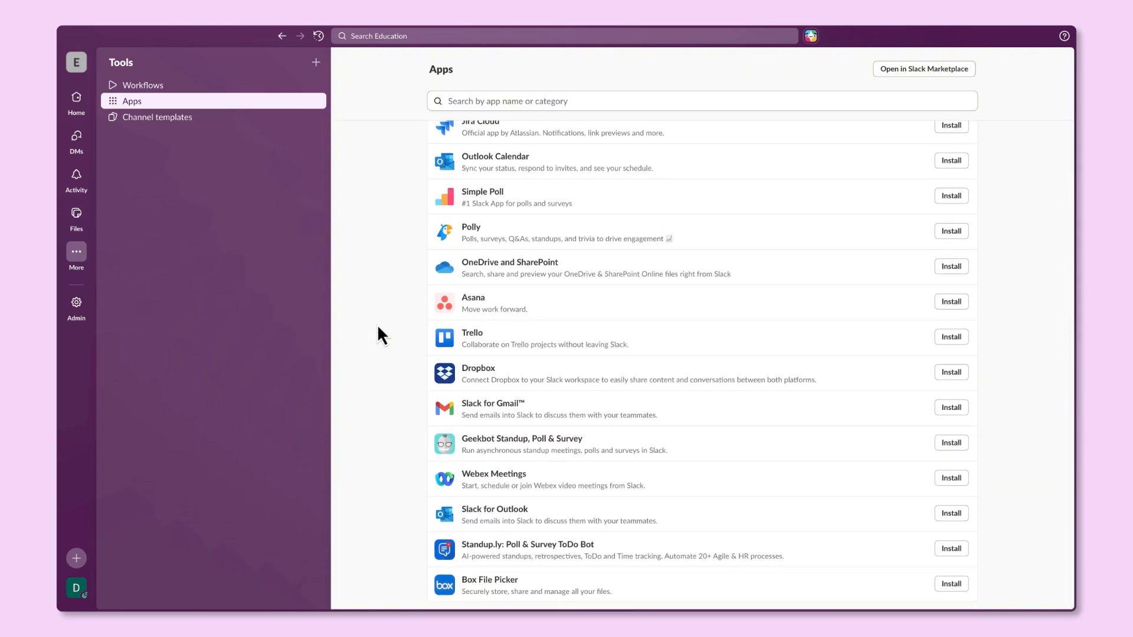
scroll(378, 328, up, 6)
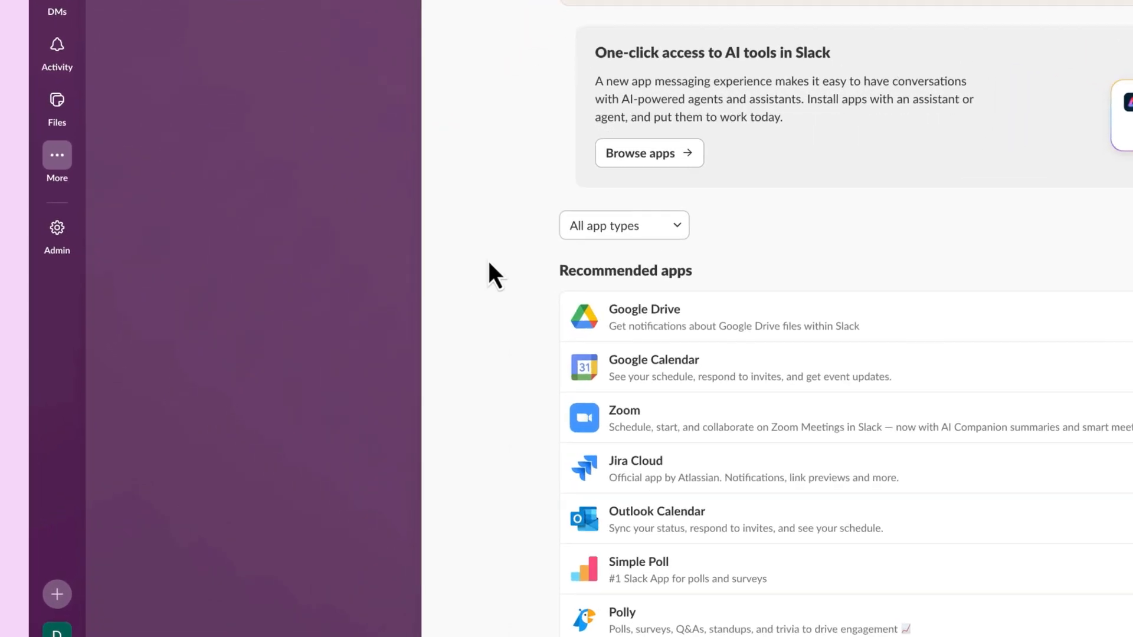
click(58, 219)
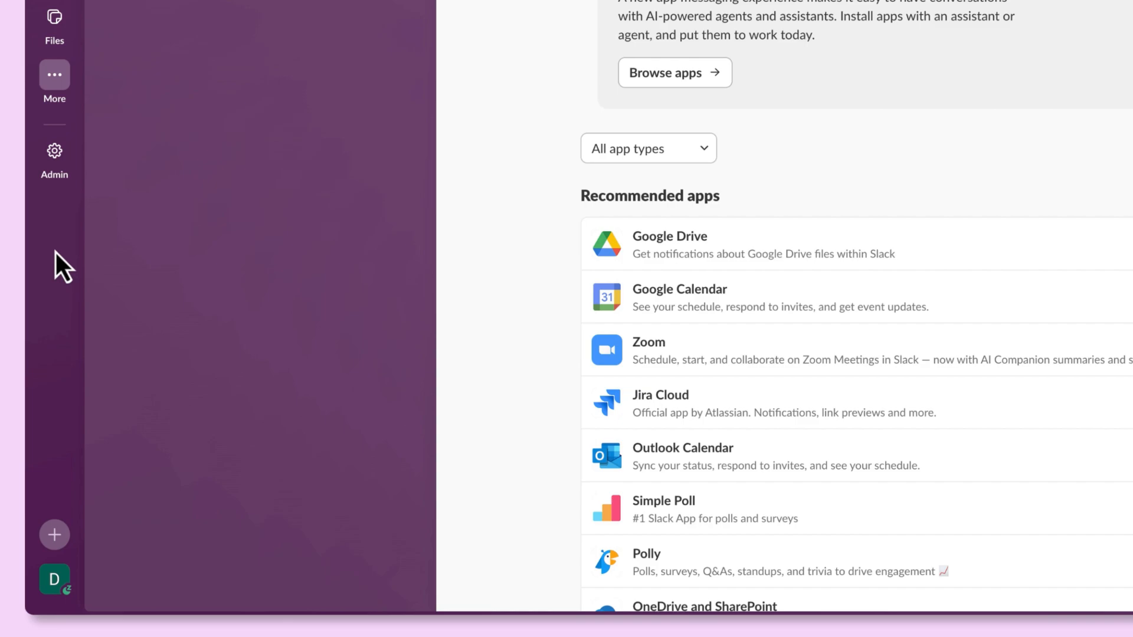
click(57, 534)
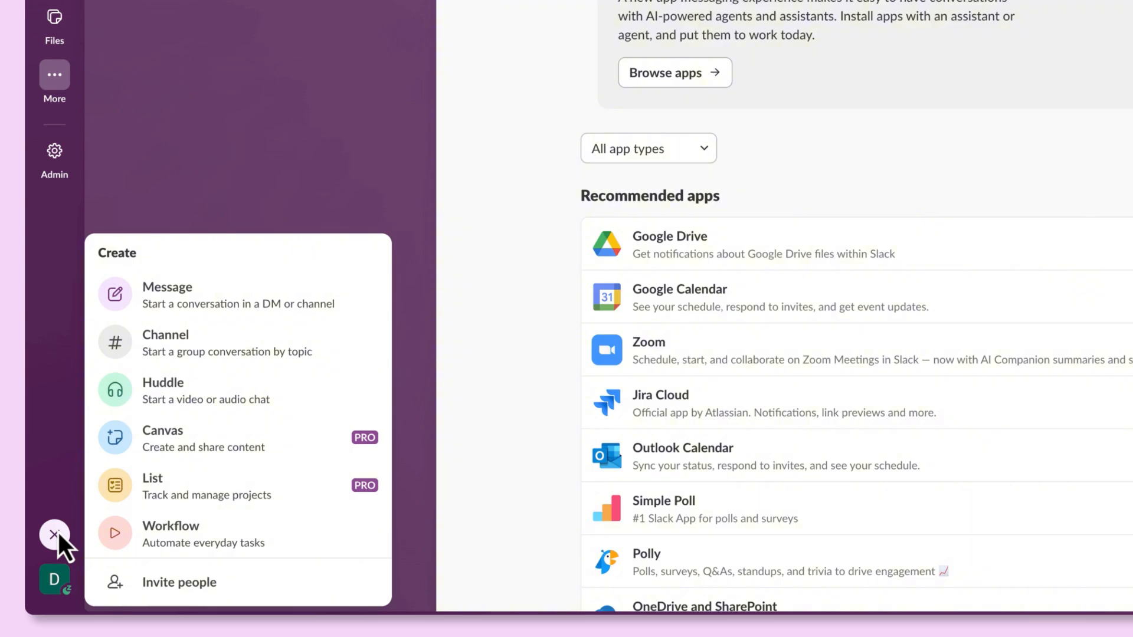
Create a new private channel named 'demo0'
click(285, 351)
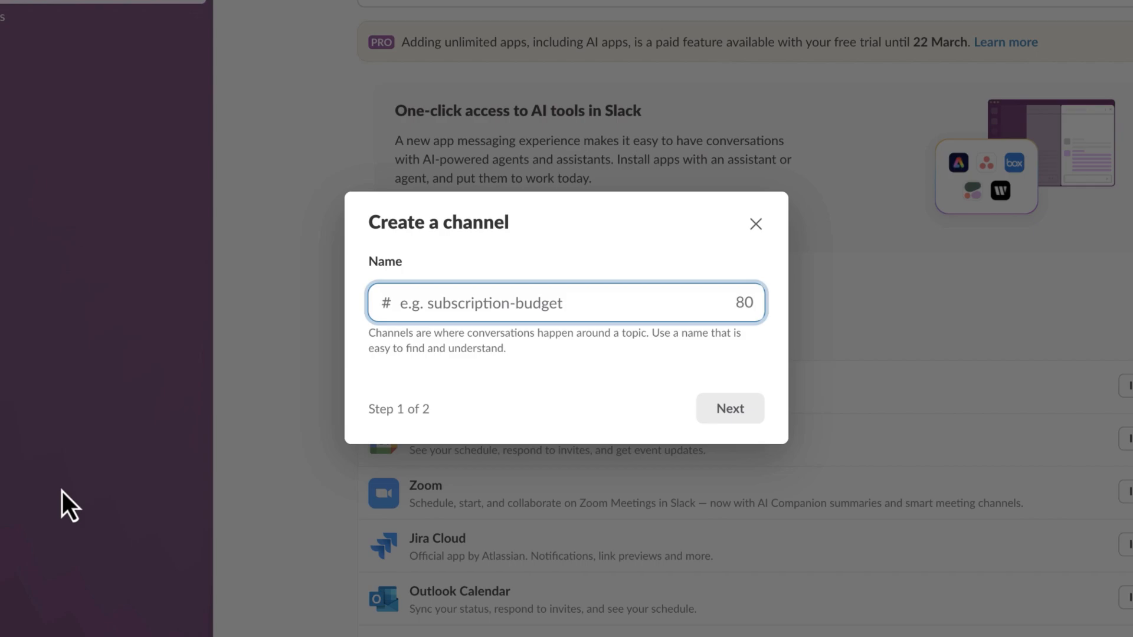
text(demo0)
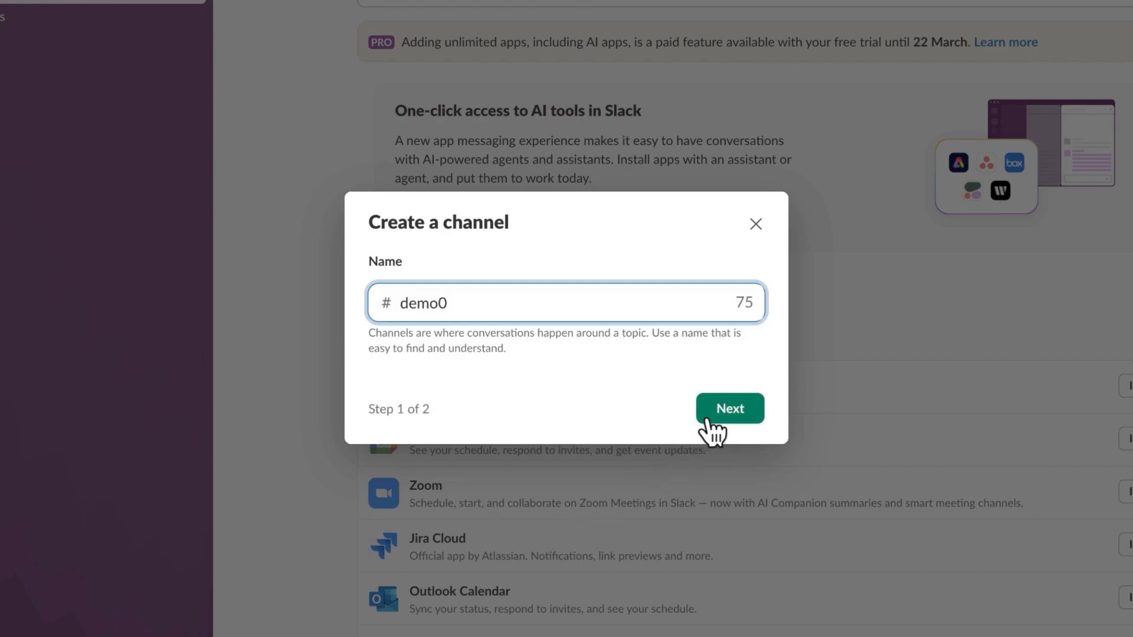
click(724, 413)
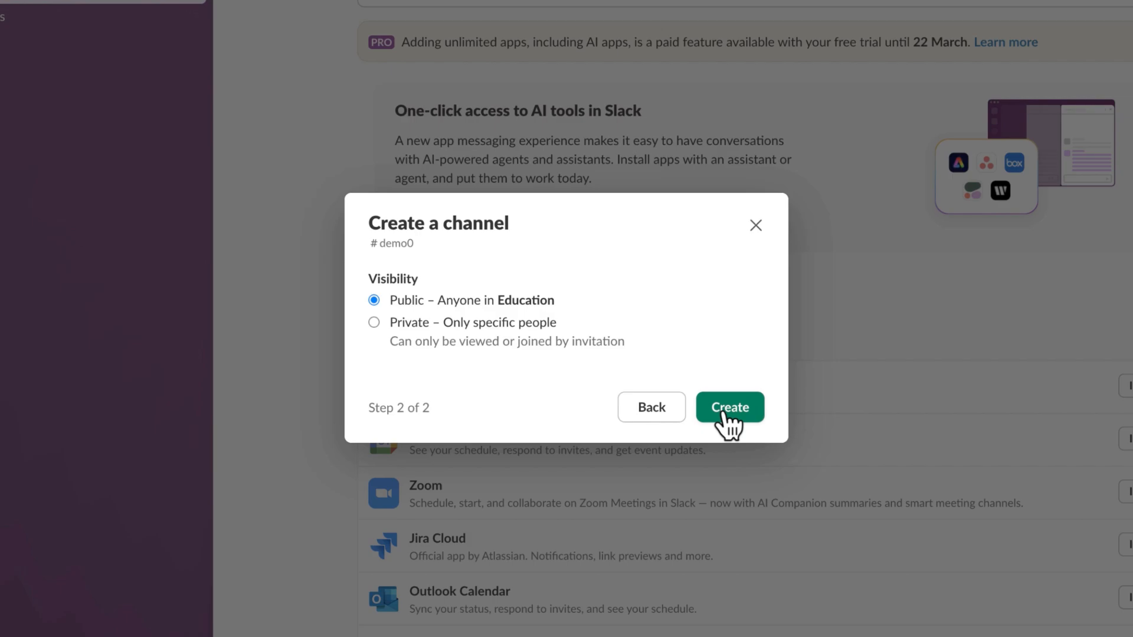
click(381, 323)
click(749, 415)
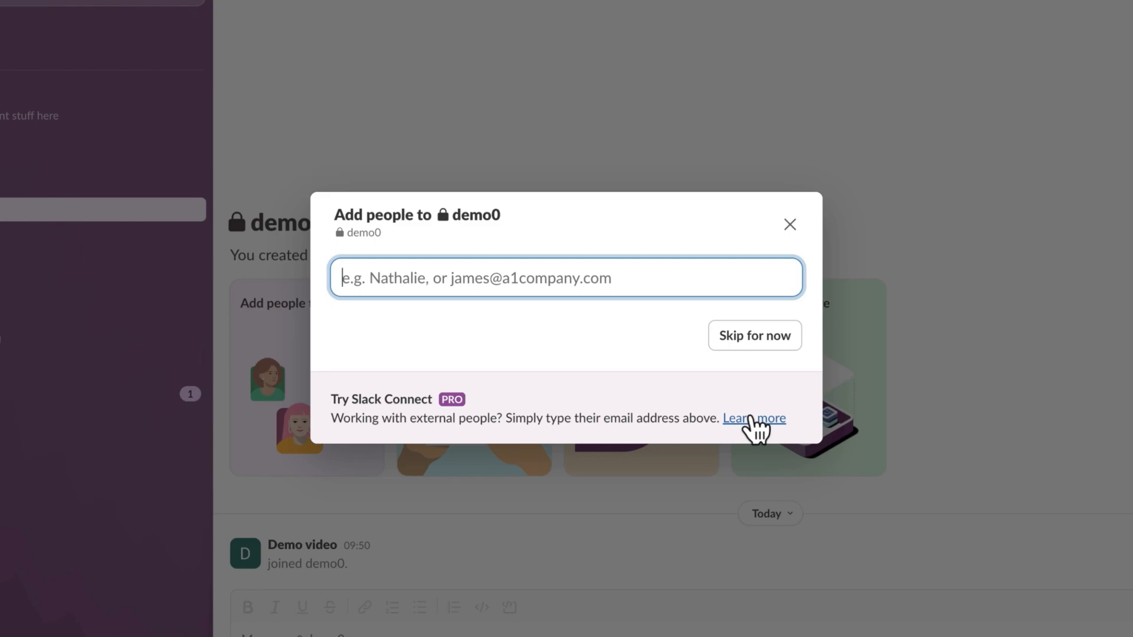
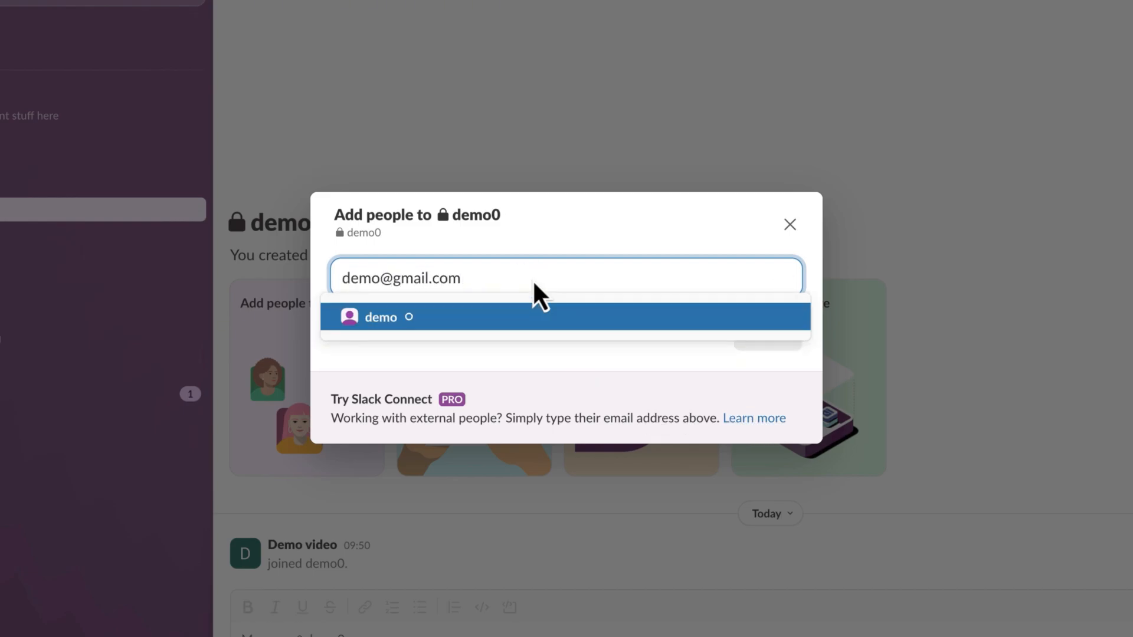
Add the invited teammate to demo0 by their e-mail address, then show the account options
click(522, 318)
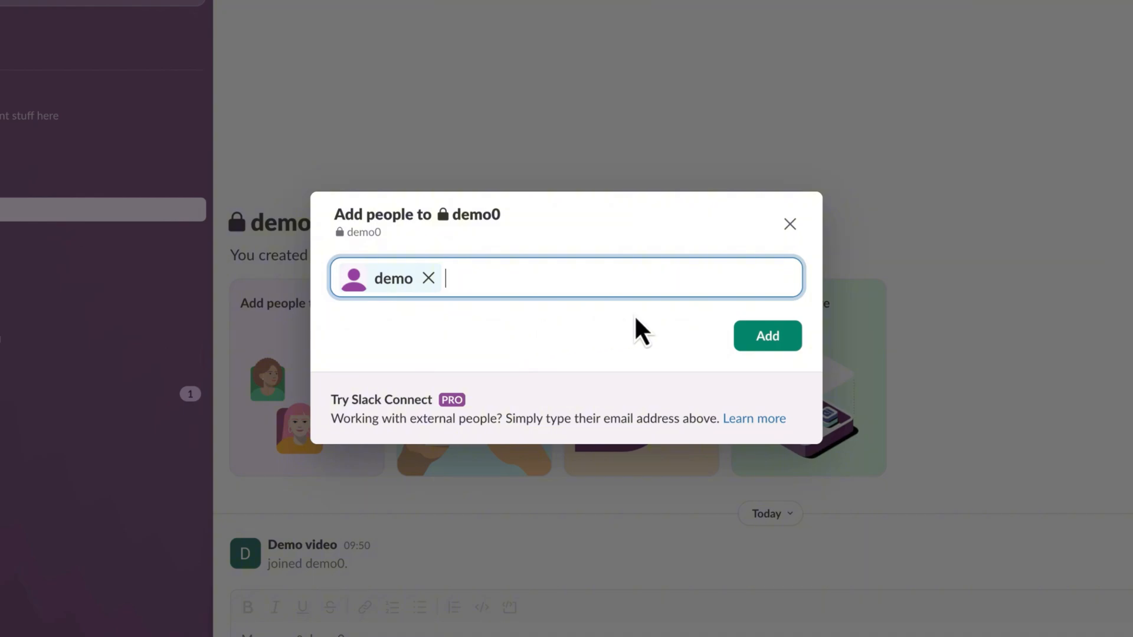
click(752, 339)
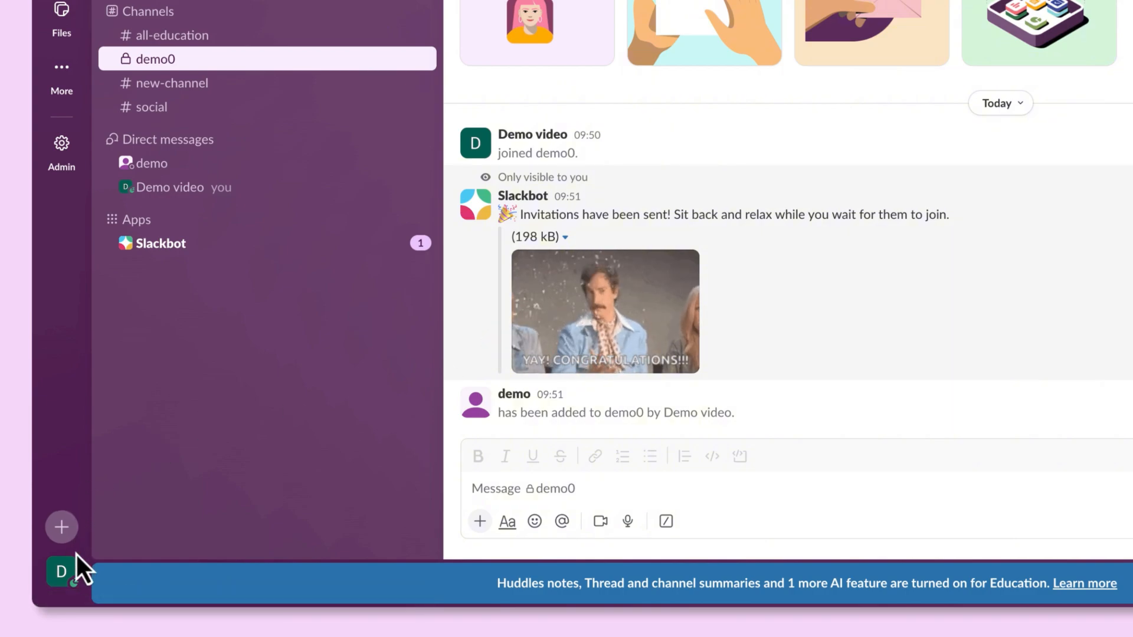
click(57, 573)
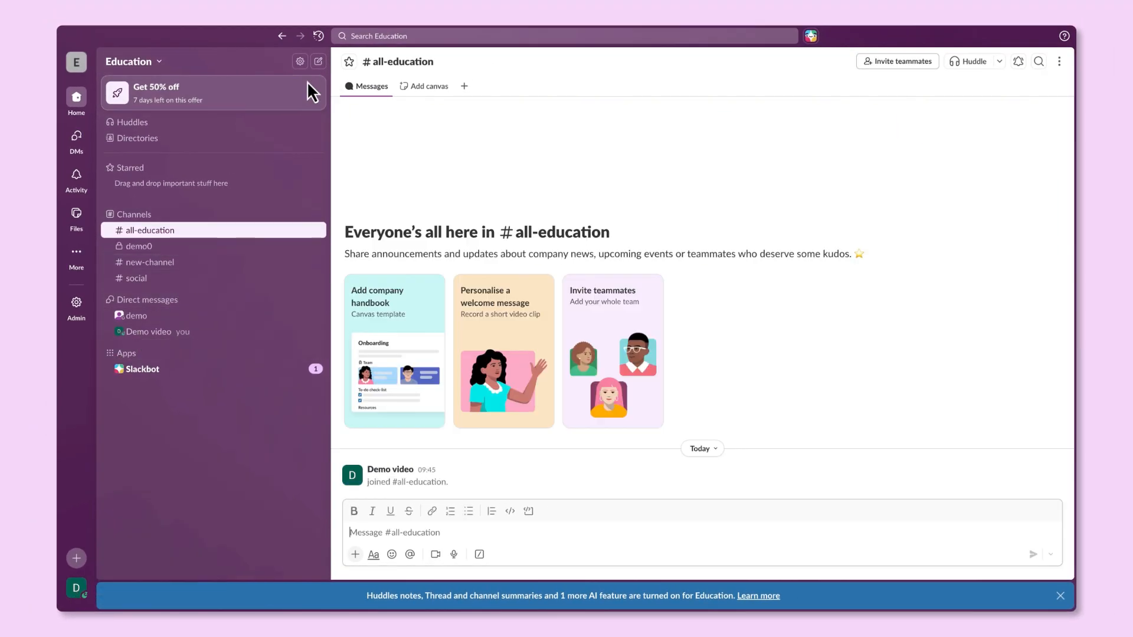
View the 50%-off upgrade offer and dismiss it without changes
click(272, 79)
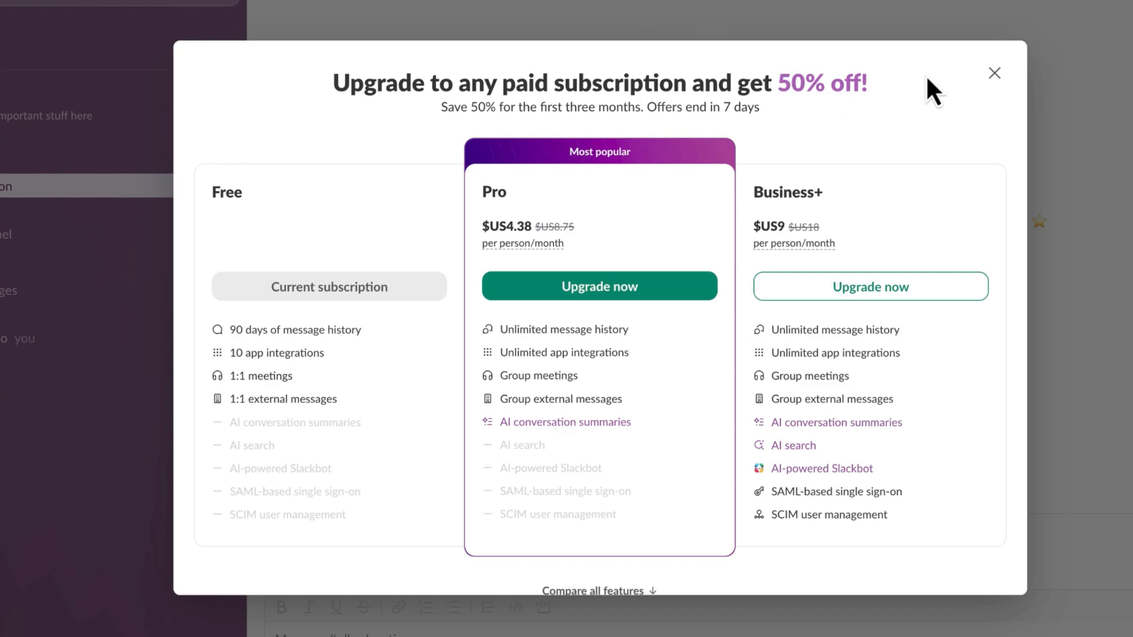
click(994, 73)
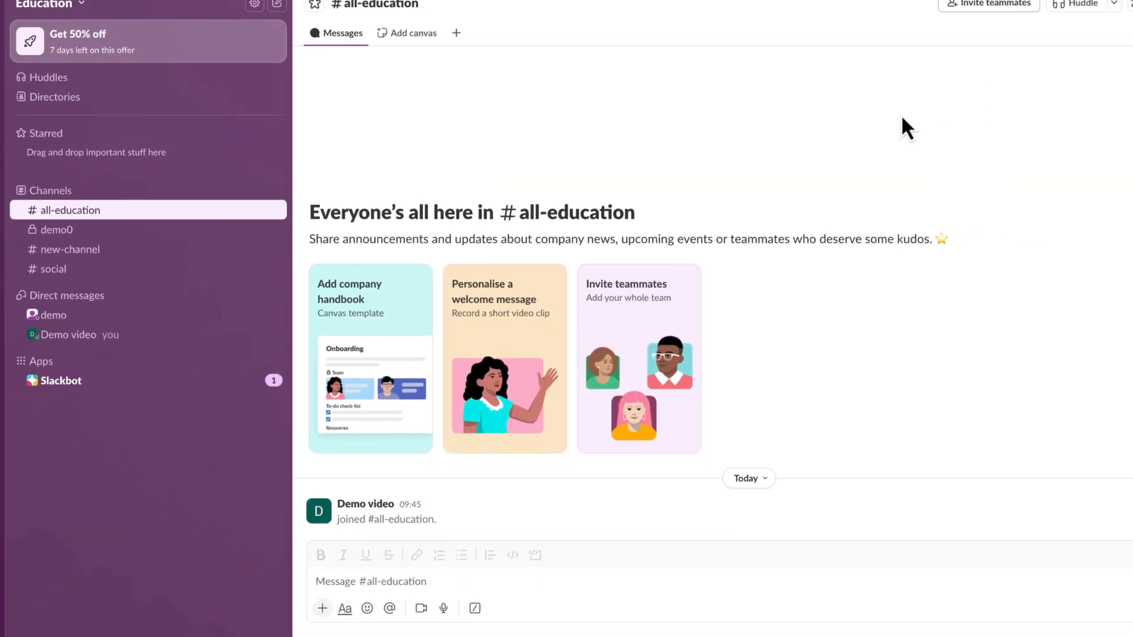